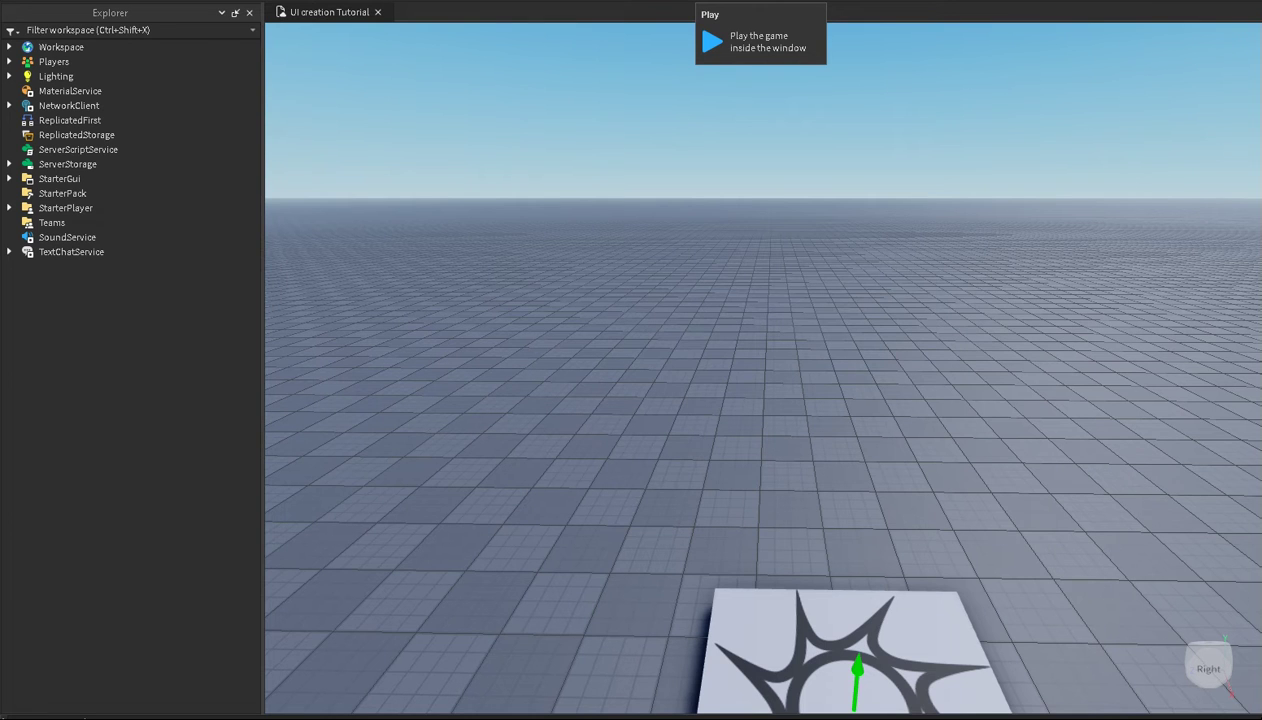
Start a playtest of the UI creation tutorial place with F5
{"action": "key", "text": "F5"}
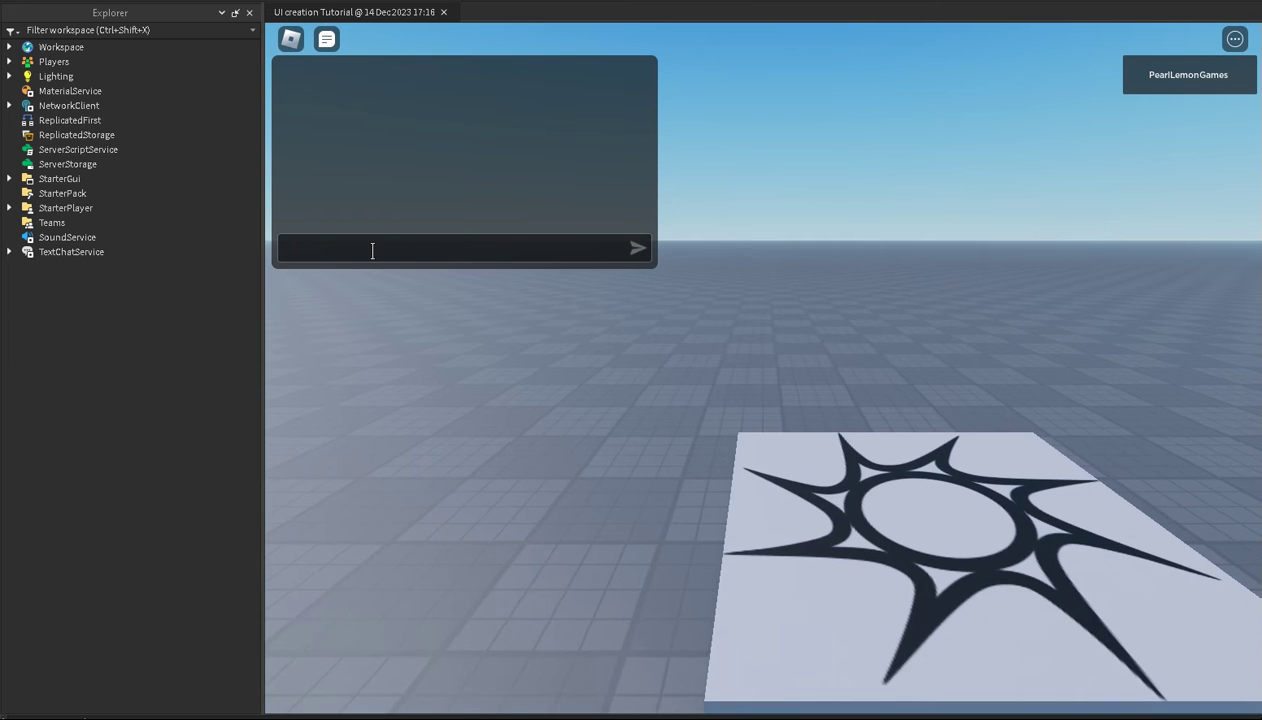
Send 'hello world' in chat, inspect the default bubble above the avatar, then stop the playtest
{"action": "left_click", "coordinate": [372, 251]}
{"action": "type", "text": "hello world"}
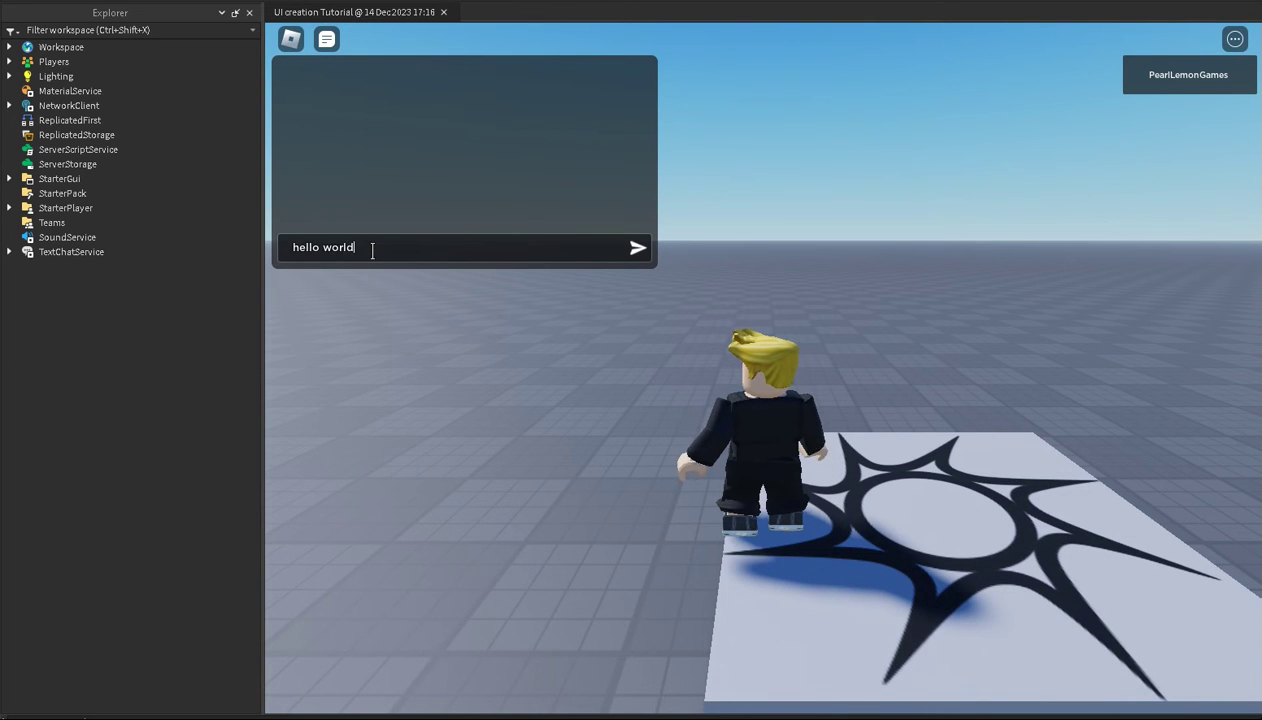
{"action": "key", "text": "Return"}
{"action": "right_click_drag", "start_coordinate": [1083, 499], "coordinate": [1072, 498]}
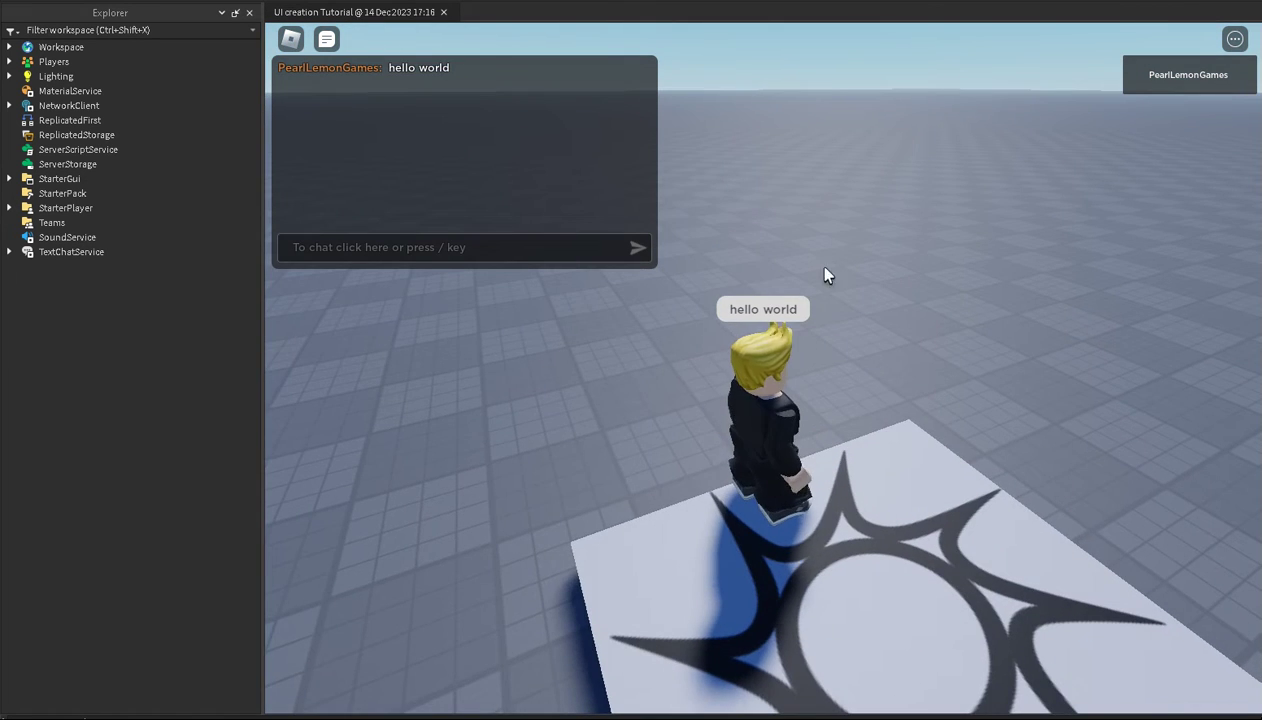
{"action": "right_click_drag", "start_coordinate": [859, 355], "coordinate": [665, 349]}
{"action": "right_click_drag", "start_coordinate": [861, 349], "coordinate": [859, 336]}
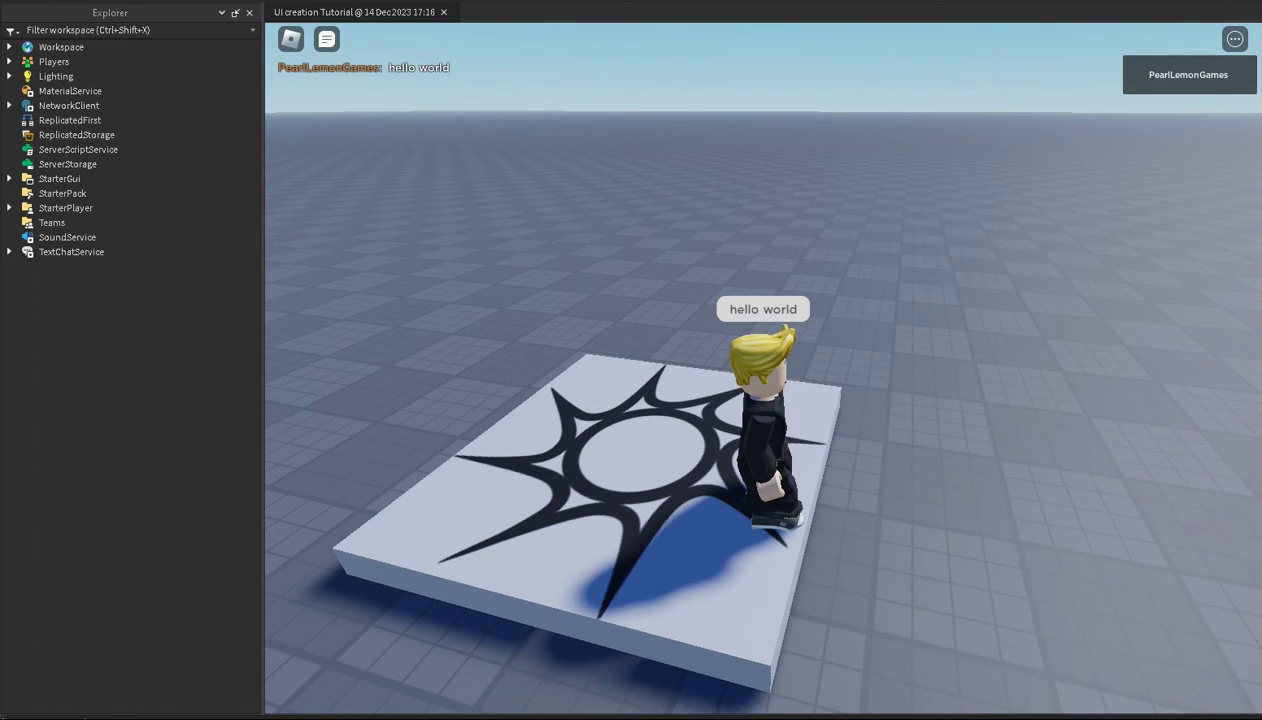
{"action": "key", "text": "shift+F5"}
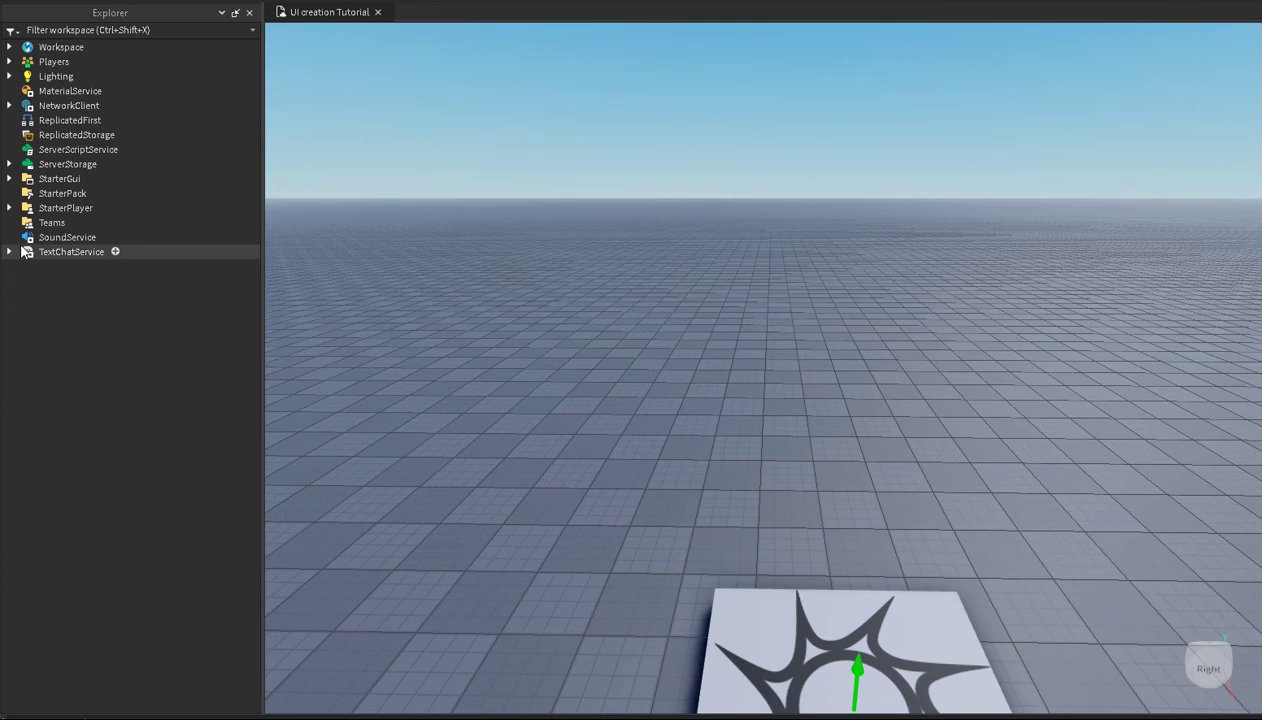
Expand TextChatService and BubbleChatConfiguration in Explorer and select the ImageLabel
{"action": "mouse_move", "coordinate": [71, 252]}
{"action": "left_click", "coordinate": [9, 252]}
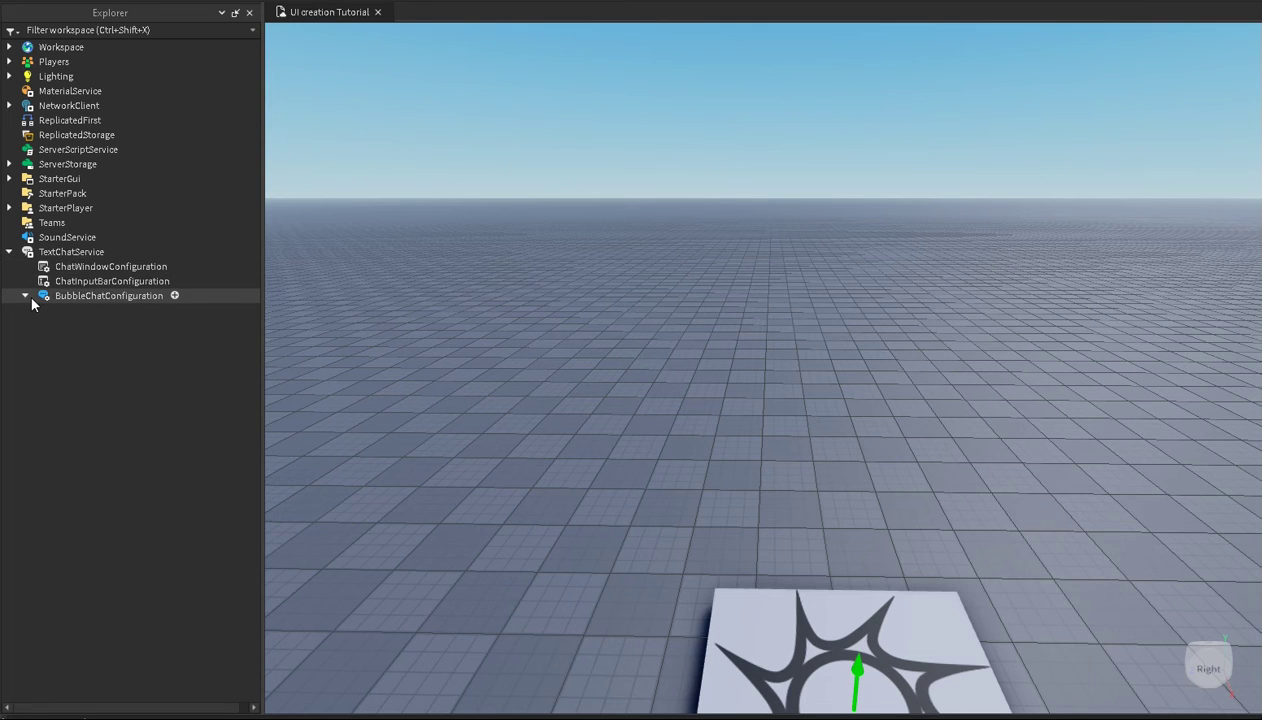
{"action": "left_click", "coordinate": [26, 296]}
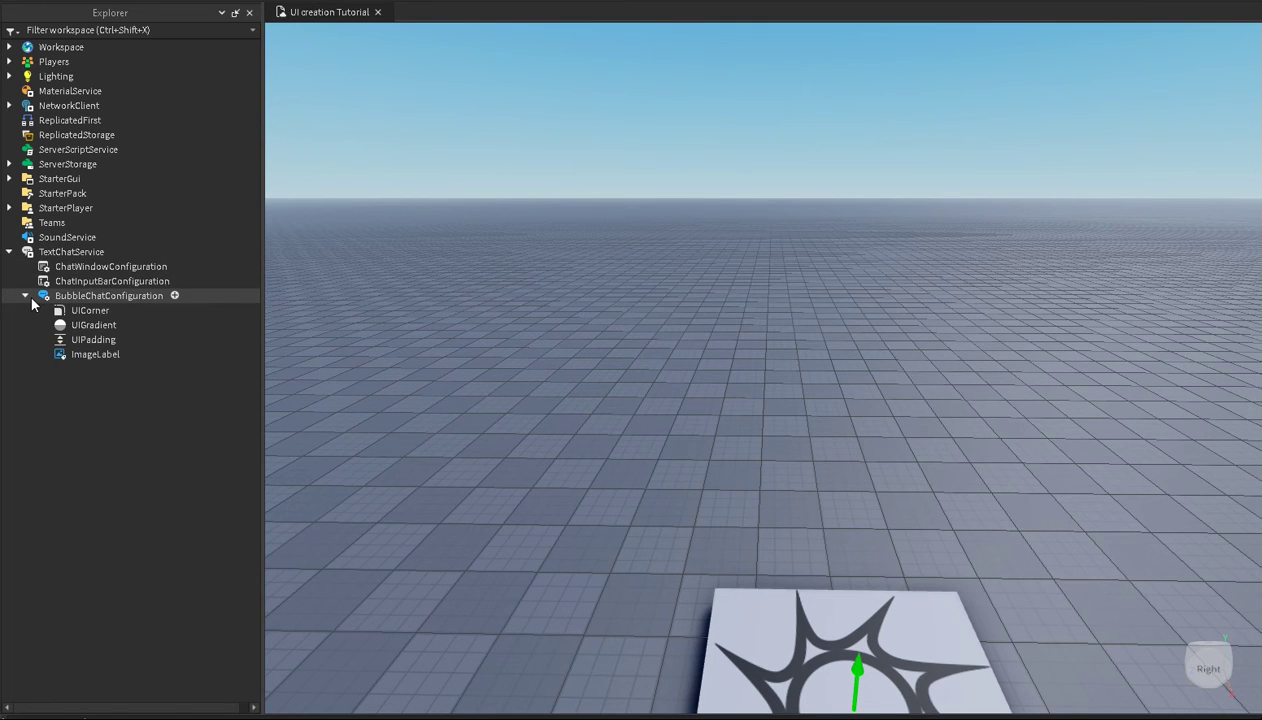
{"action": "left_click", "coordinate": [91, 354]}
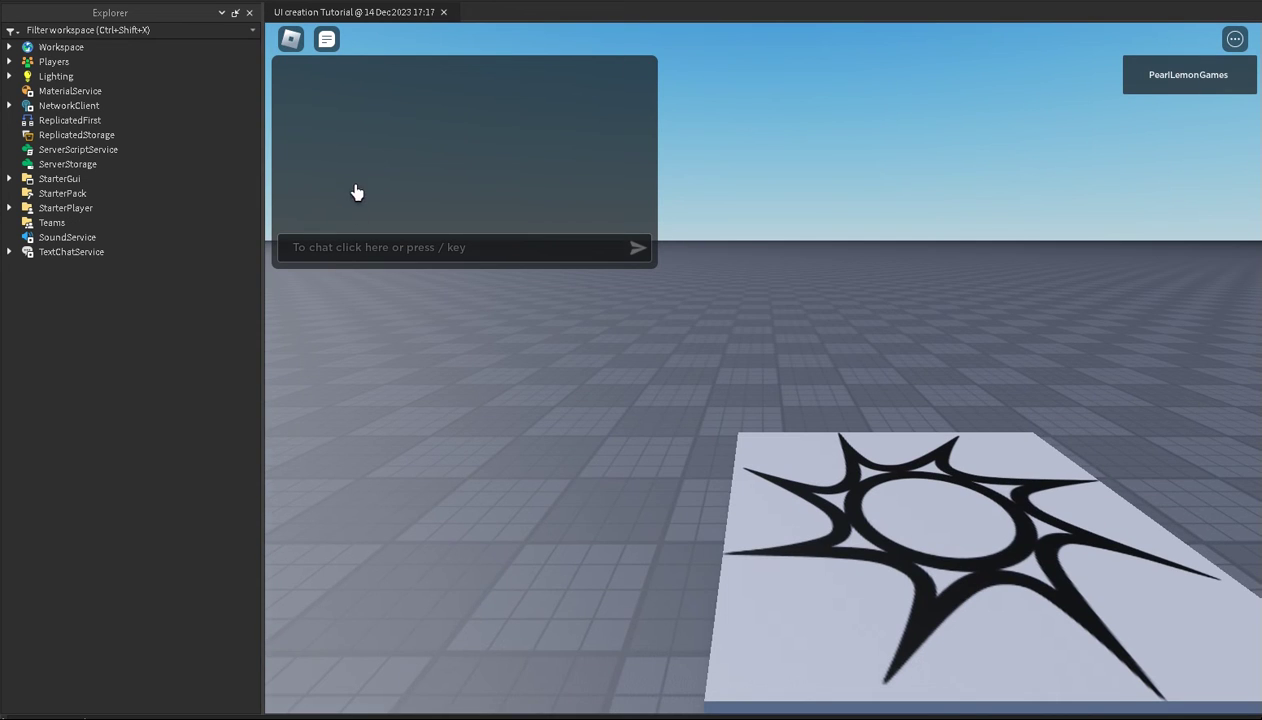
Send 'hello world' and view the star-decorated bubble above the moved avatar
{"action": "left_click", "coordinate": [371, 247]}
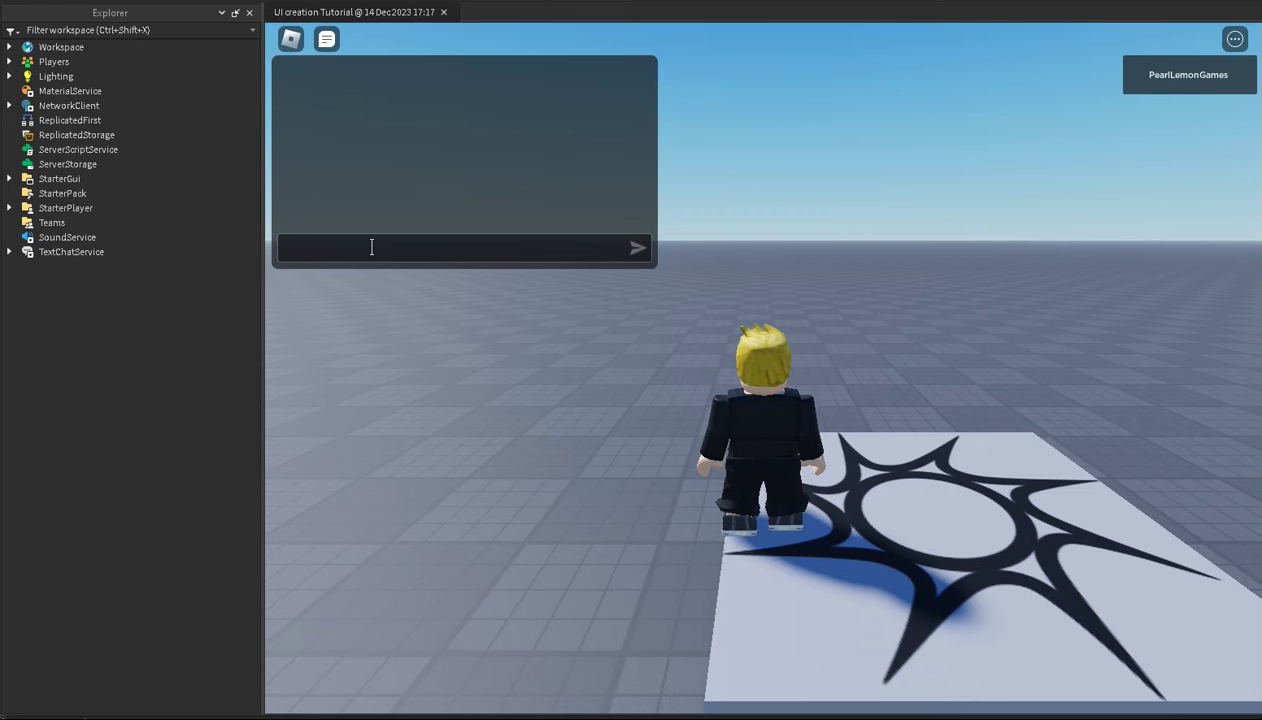
{"action": "type", "text": "hello"}
{"action": "type", "text": " world"}
{"action": "key", "text": "Return"}
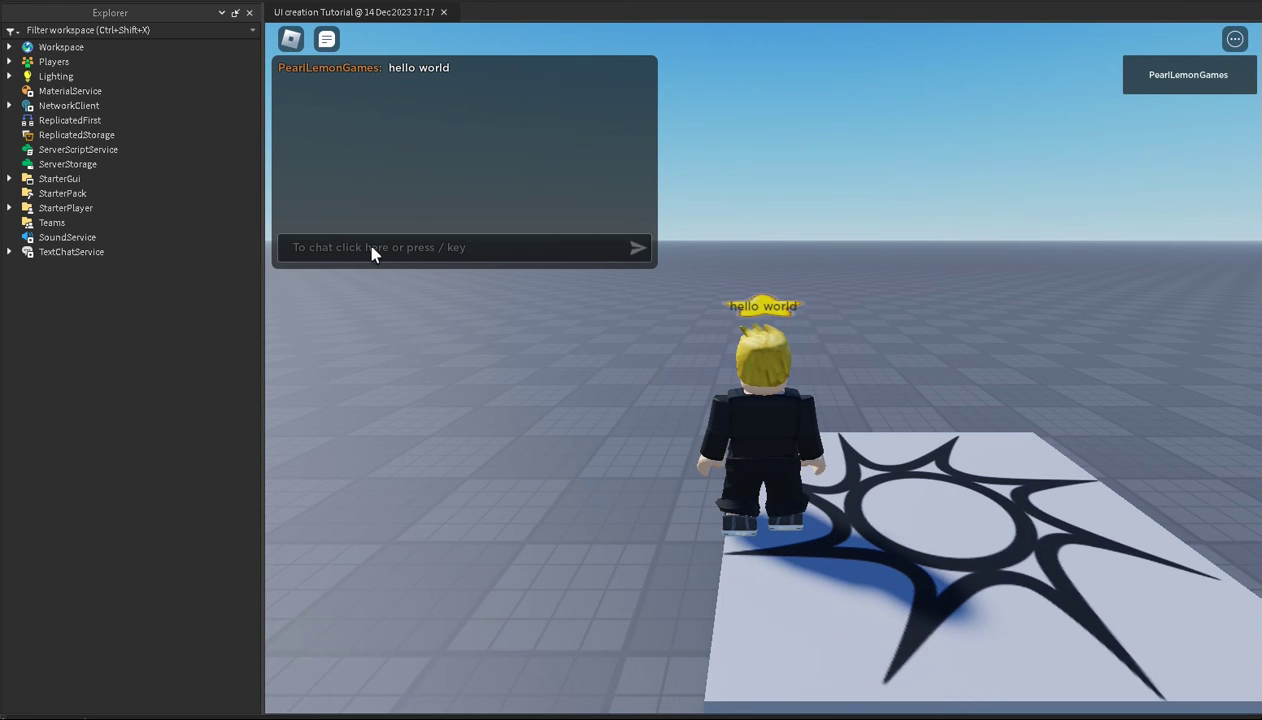
{"action": "key", "text": "d"}
{"action": "right_click_drag", "start_coordinate": [896, 349], "coordinate": [896, 349]}
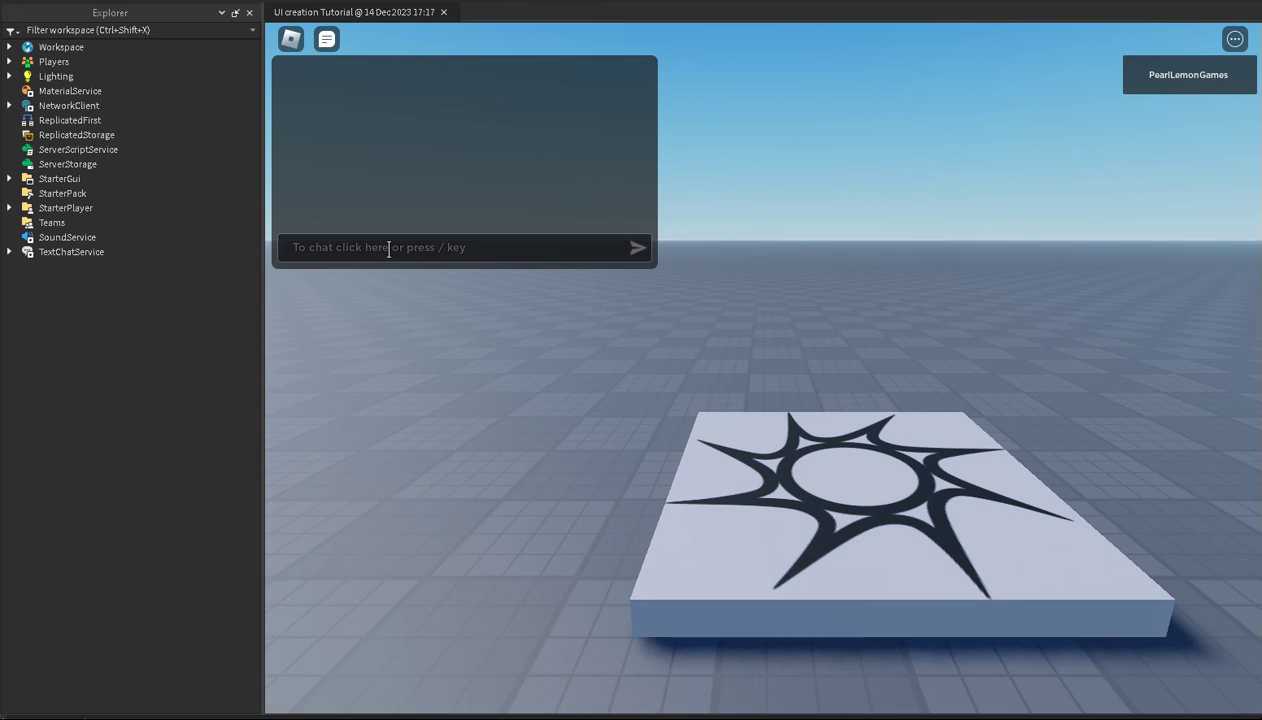
Send 'hello world' and orbit around the avatar to view the yellow tiled bubble
{"action": "left_click", "coordinate": [389, 249]}
{"action": "type", "text": "hell"}
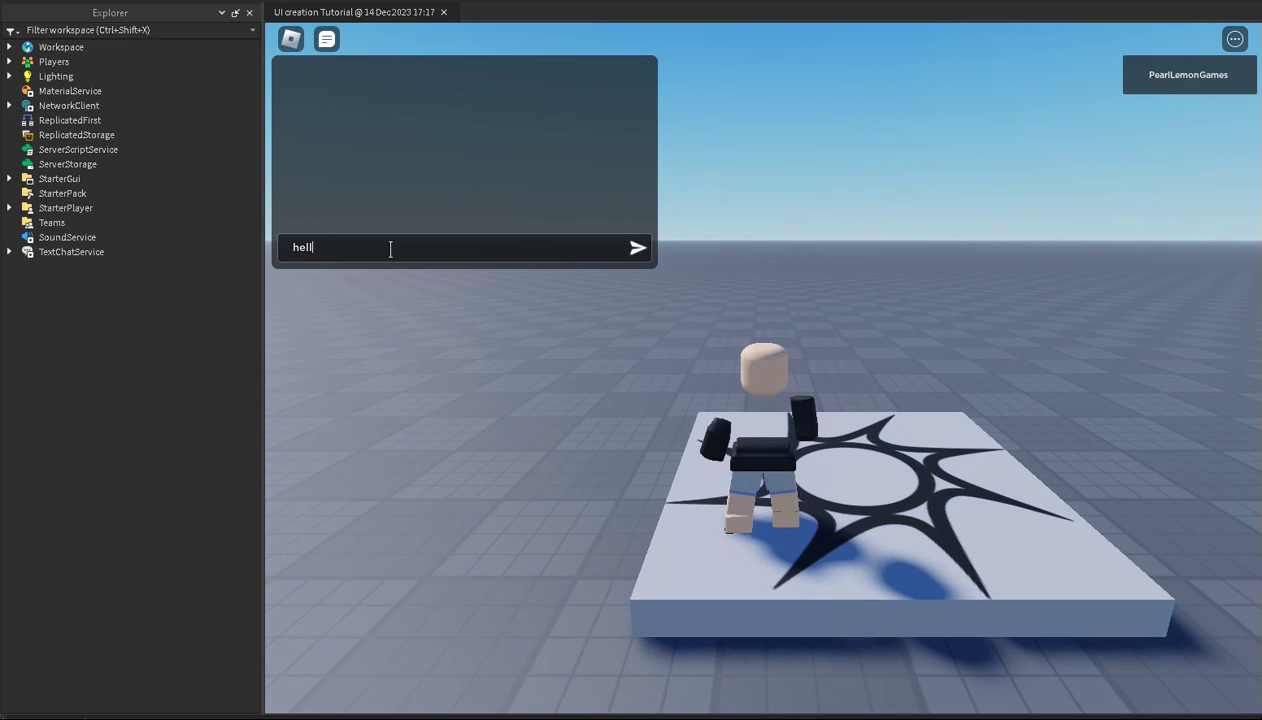
{"action": "type", "text": "o world"}
{"action": "key", "text": "Return"}
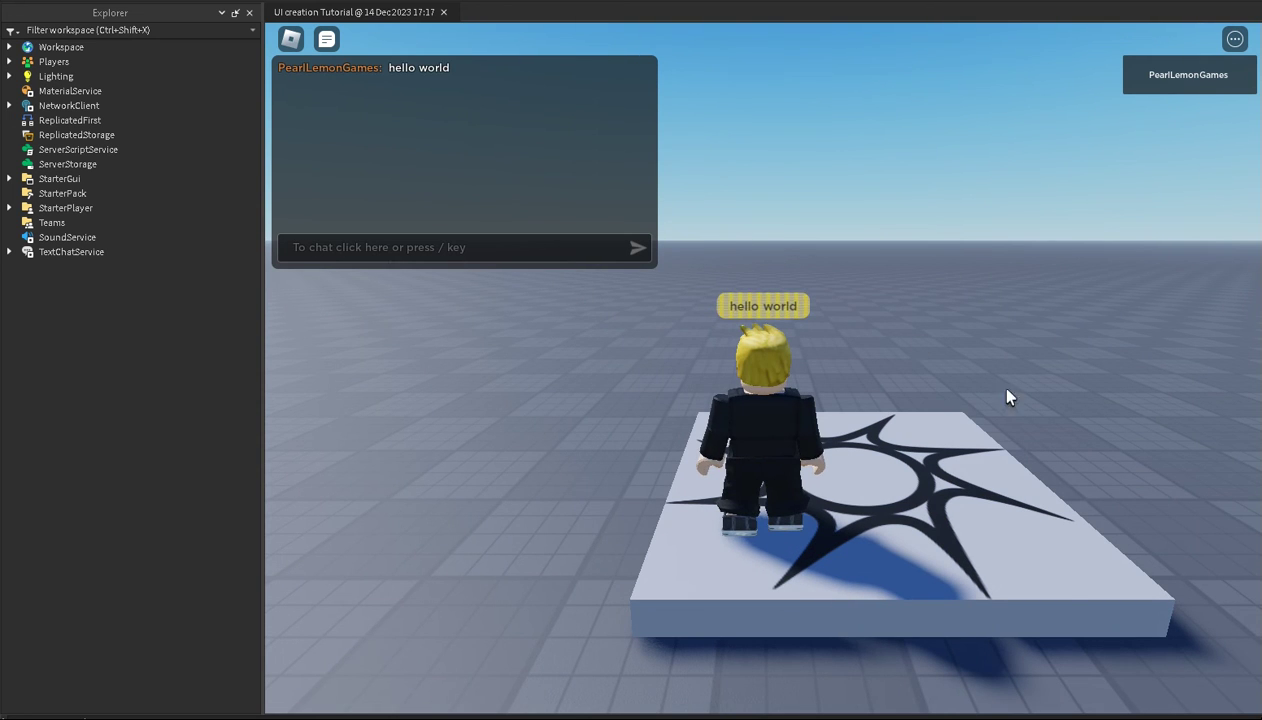
{"action": "right_click_drag", "start_coordinate": [1008, 397], "coordinate": [1010, 407]}
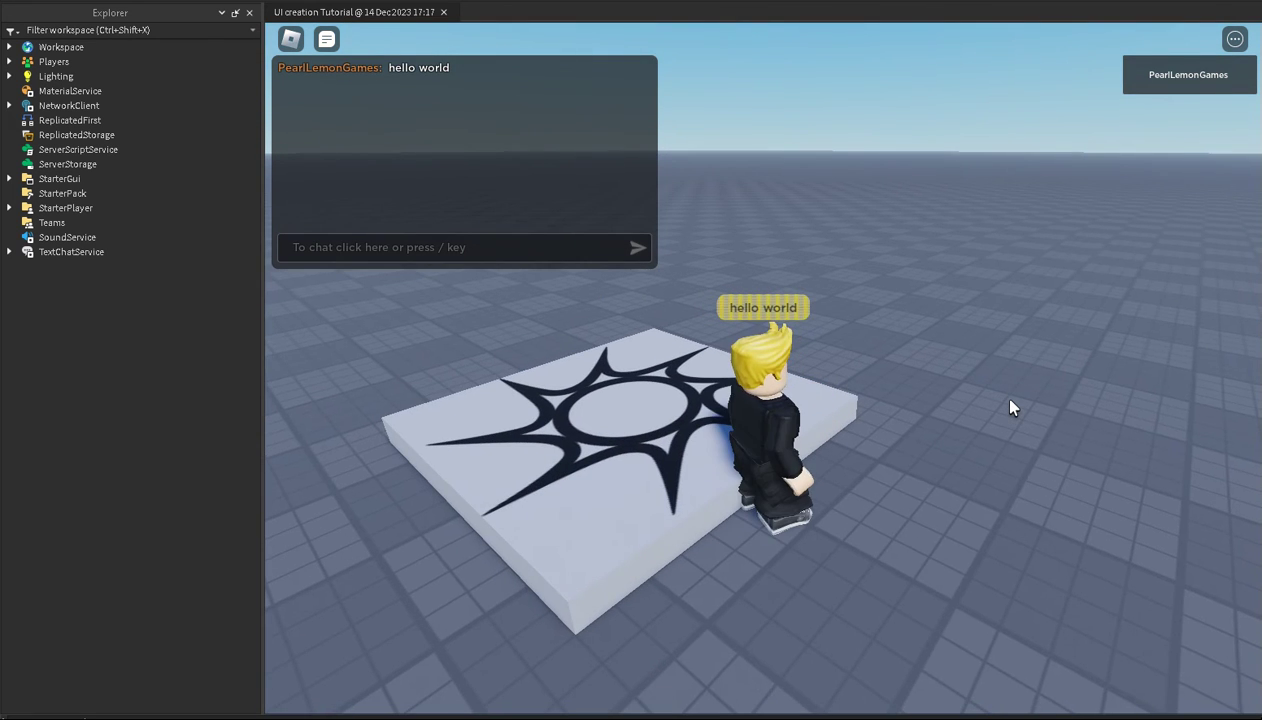